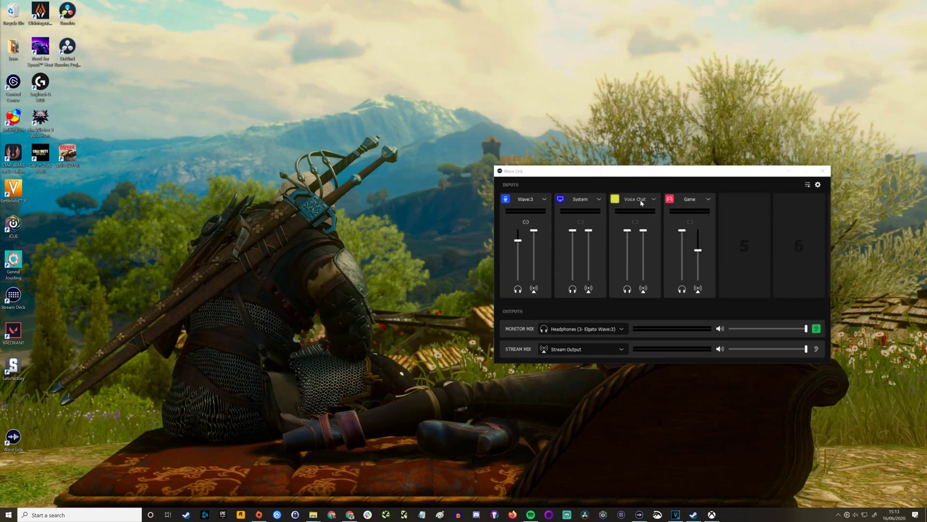
Step: Move the Wave Link mixer window up and left so it sits beside Spotify
{"action": "left_click_drag", "start_coordinate": [647, 175], "coordinate": [635, 145]}
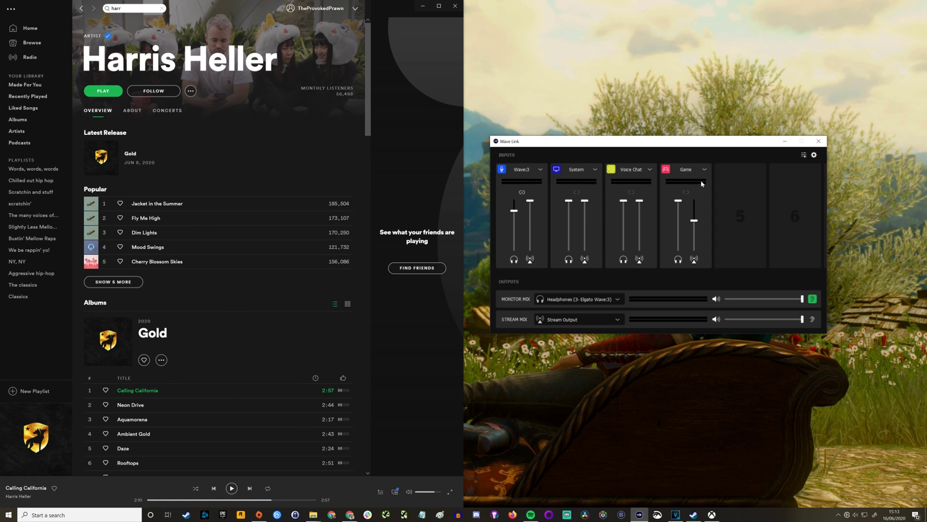
Step: Open the Windows per-app audio preferences with the mixer at top and Settings at lower right
{"action": "left_click", "coordinate": [803, 155]}
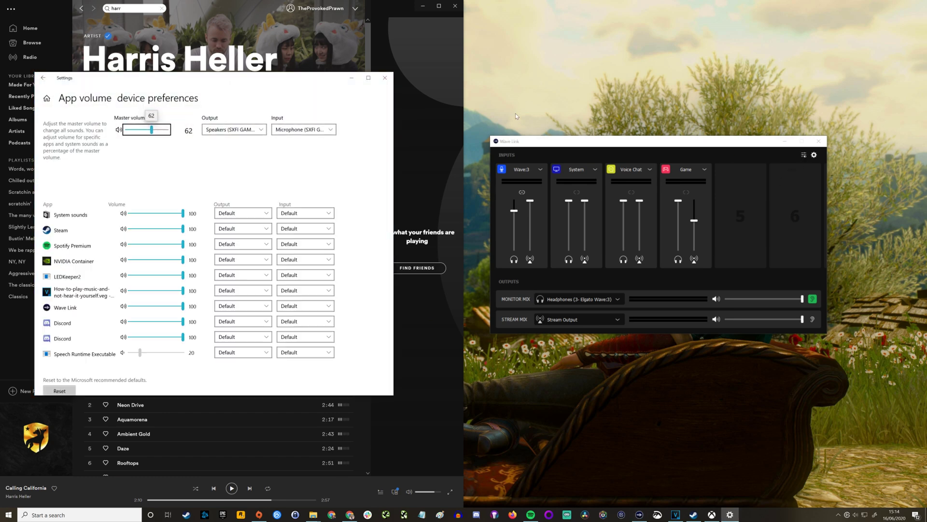
{"action": "left_click_drag", "start_coordinate": [569, 148], "coordinate": [541, 16]}
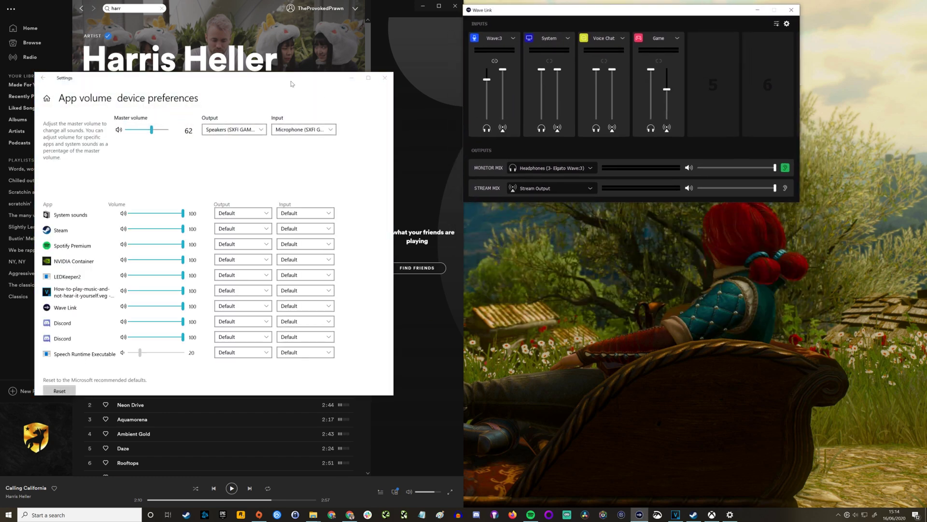
{"action": "left_click_drag", "start_coordinate": [291, 83], "coordinate": [717, 209]}
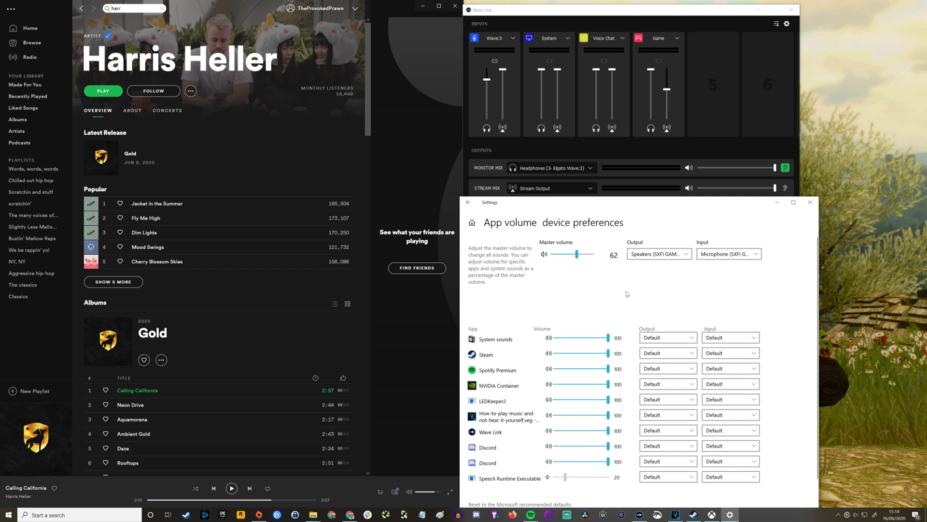
Step: Keep the speakers as system output and make Mic In (Elgato Wave:3) the system input
{"action": "left_click", "coordinate": [660, 257]}
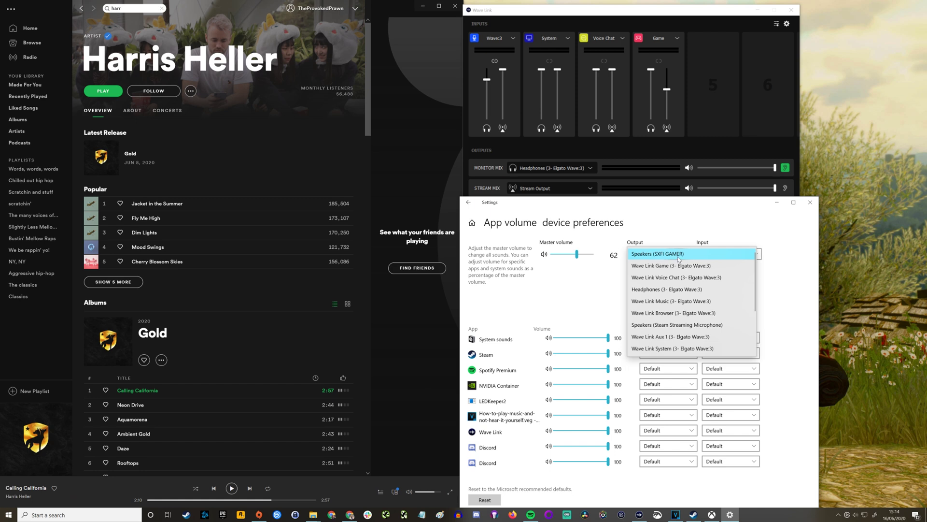
{"action": "left_click", "coordinate": [678, 259]}
{"action": "left_click", "coordinate": [722, 255]}
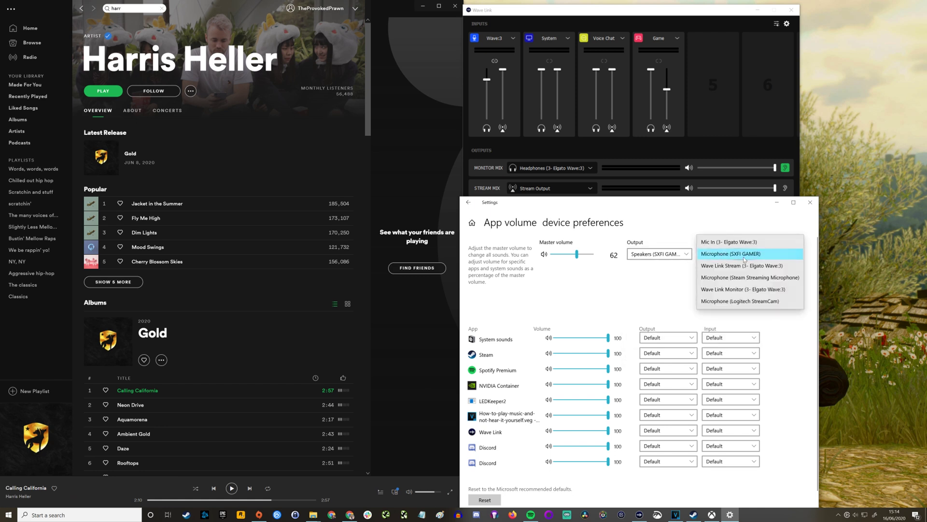
{"action": "left_click", "coordinate": [752, 242]}
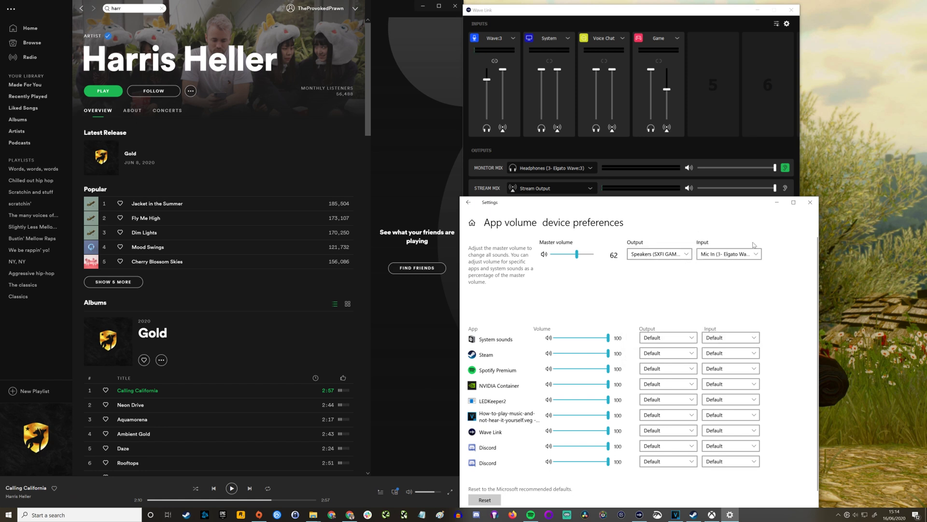
Step: Check the Sound settings page, then return to App volume and device preferences
{"action": "right_click", "coordinate": [855, 515]}
{"action": "left_click", "coordinate": [861, 471]}
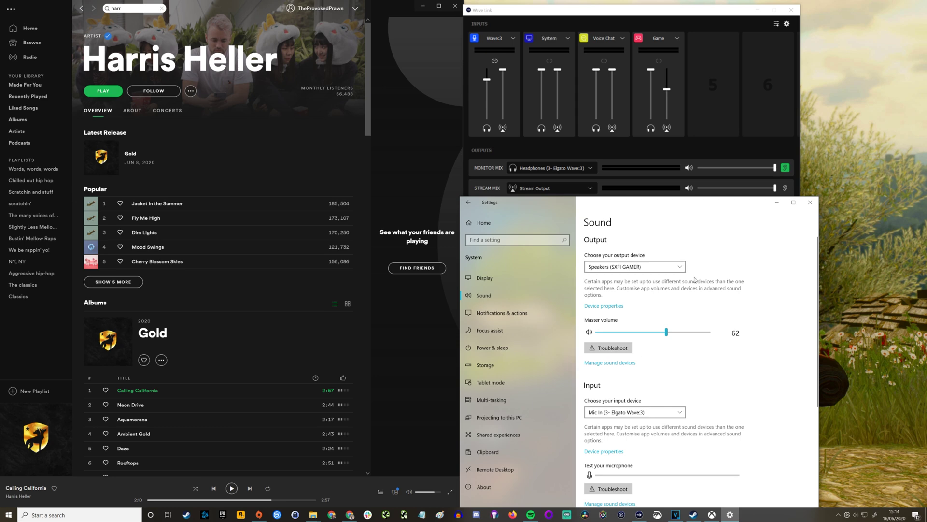
{"action": "left_click", "coordinate": [810, 202]}
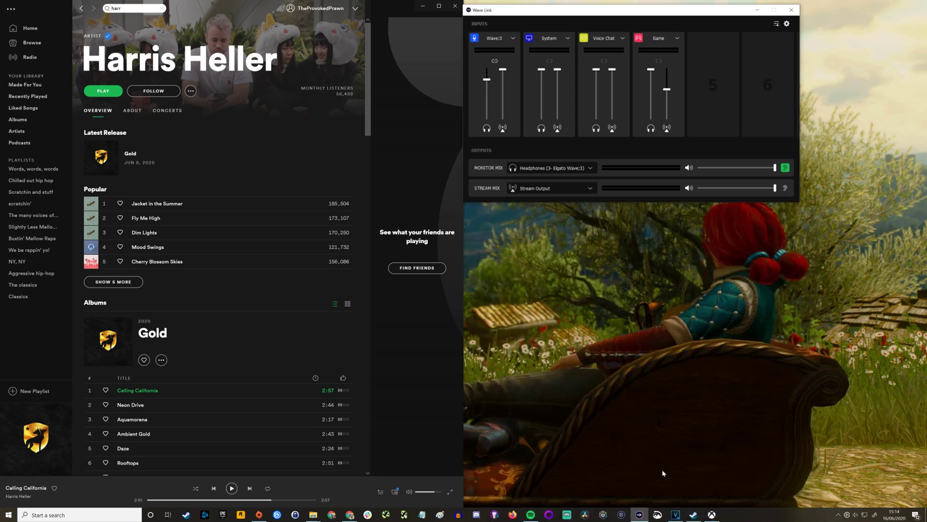
{"action": "left_click", "coordinate": [776, 24]}
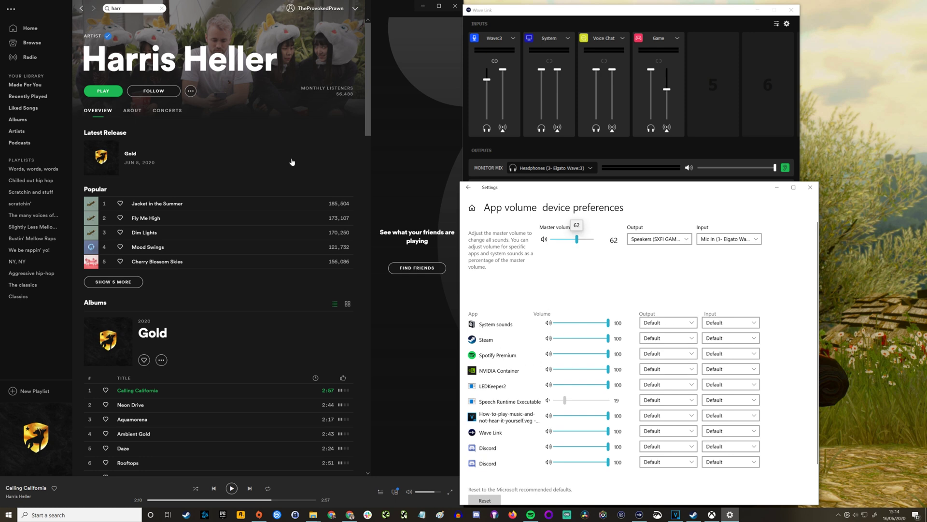
Step: Route Spotify Premium's output to Wave Link Music
{"action": "left_click", "coordinate": [660, 355]}
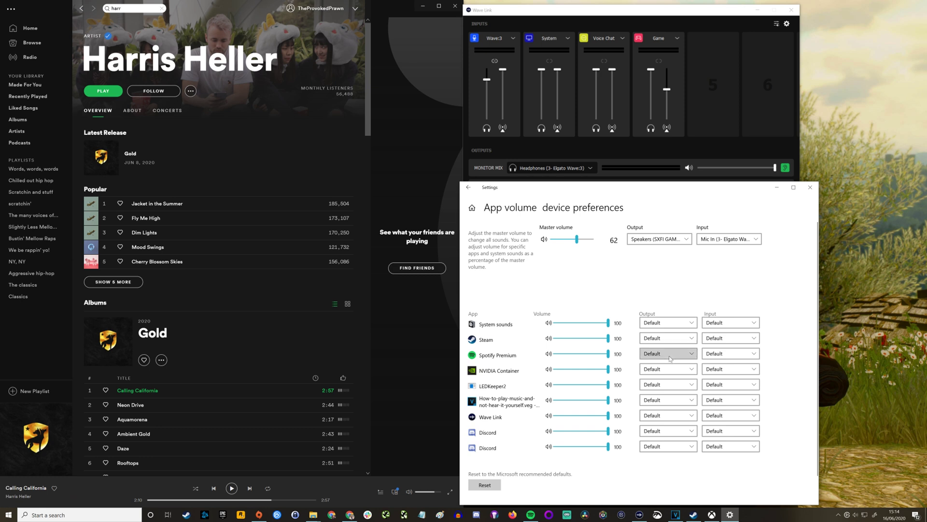
{"action": "left_click", "coordinate": [670, 357]}
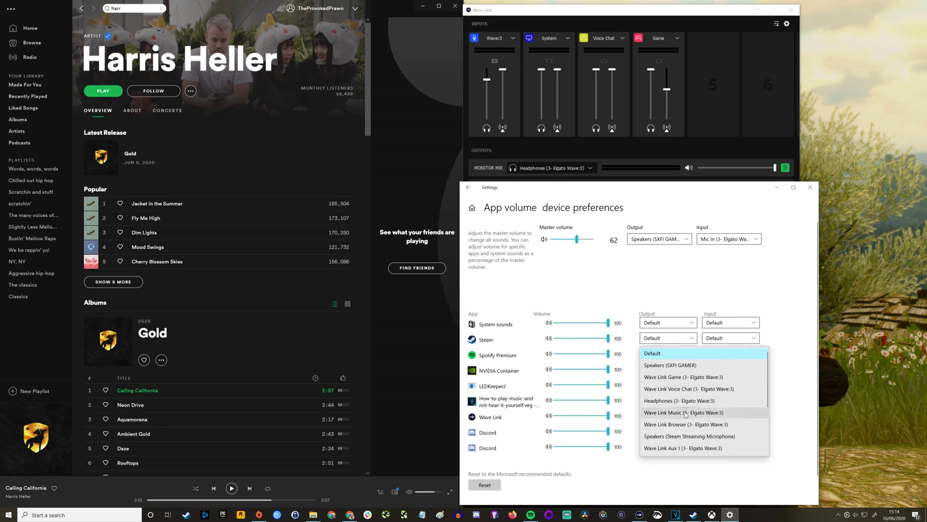
{"action": "left_click", "coordinate": [685, 412]}
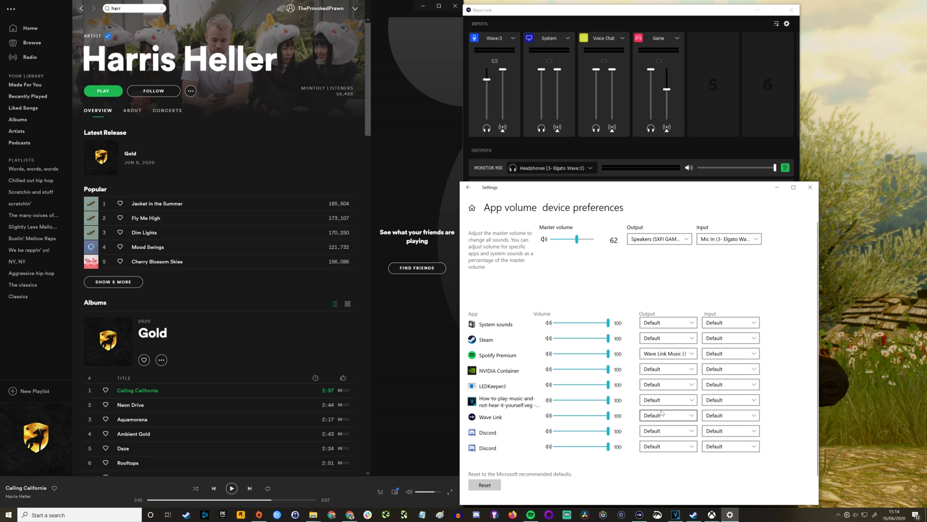
Step: Route Discord's output to Wave Link Voice Chat and close the settings window
{"action": "left_click", "coordinate": [657, 431]}
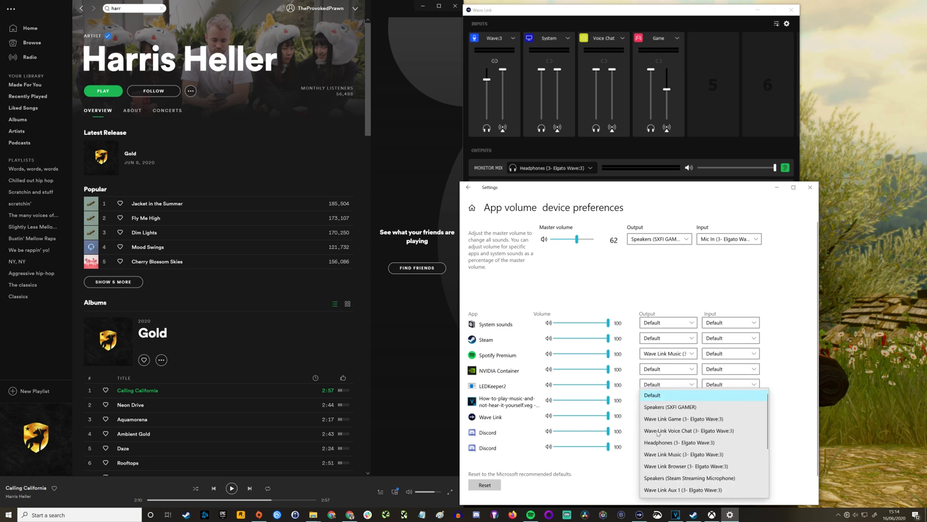
{"action": "left_click", "coordinate": [701, 432]}
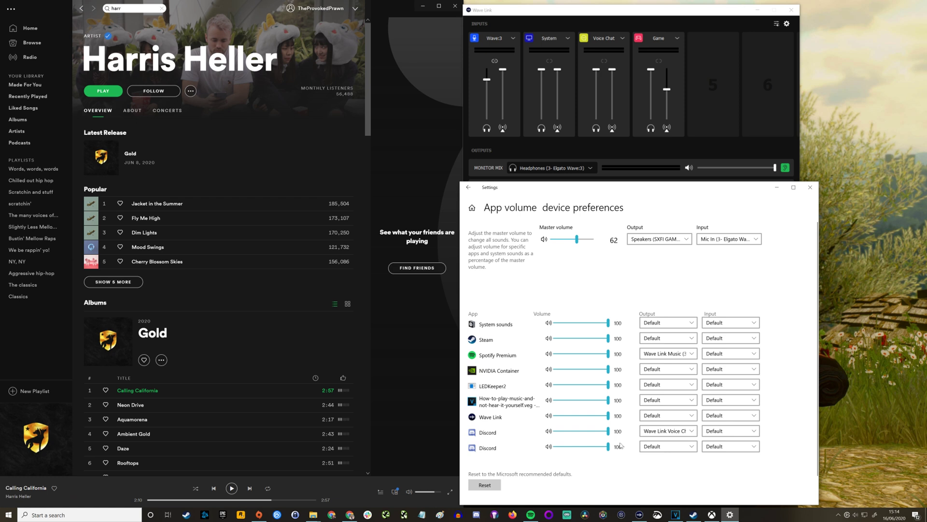
{"action": "scroll", "coordinate": [618, 443], "scroll_direction": "down", "scroll_amount": 1}
{"action": "scroll", "coordinate": [617, 443], "scroll_direction": "up", "scroll_amount": 1}
{"action": "left_click", "coordinate": [809, 186]}
Step: Add a Music channel in slot 5 and start Calling California playing in Spotify
{"action": "left_click_drag", "start_coordinate": [638, 16], "coordinate": [648, 174]}
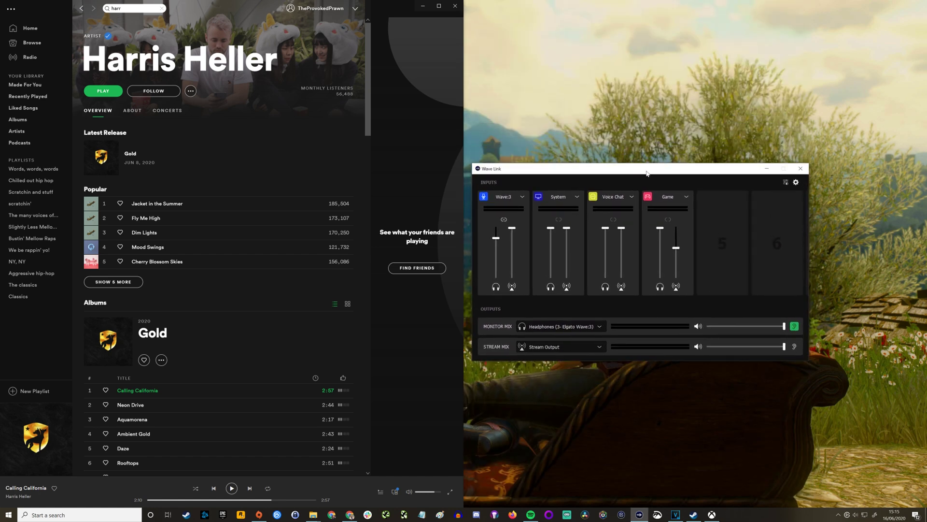
{"action": "left_click", "coordinate": [731, 239]}
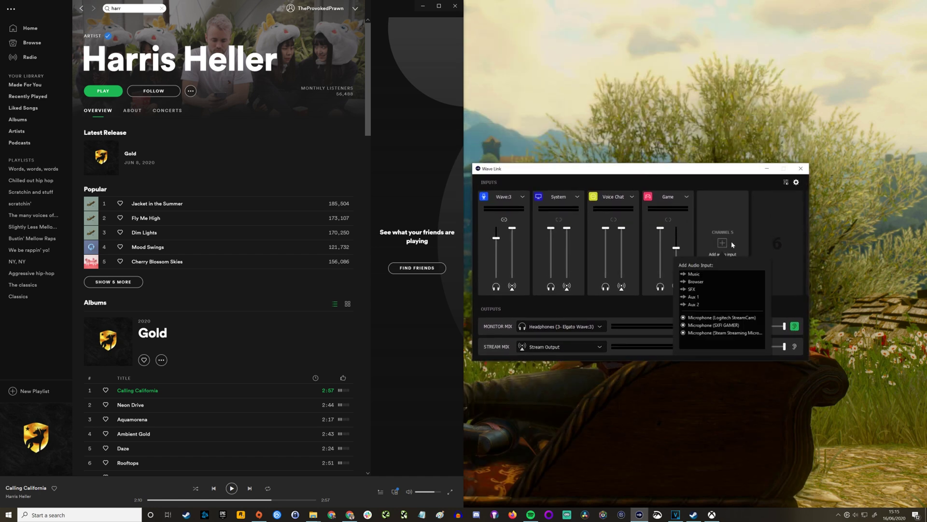
{"action": "left_click", "coordinate": [695, 274]}
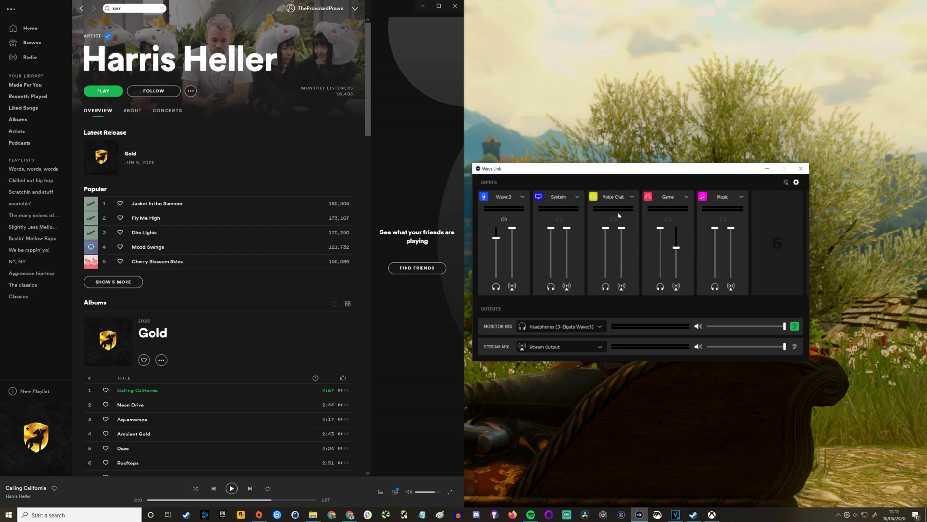
{"action": "left_click", "coordinate": [232, 488]}
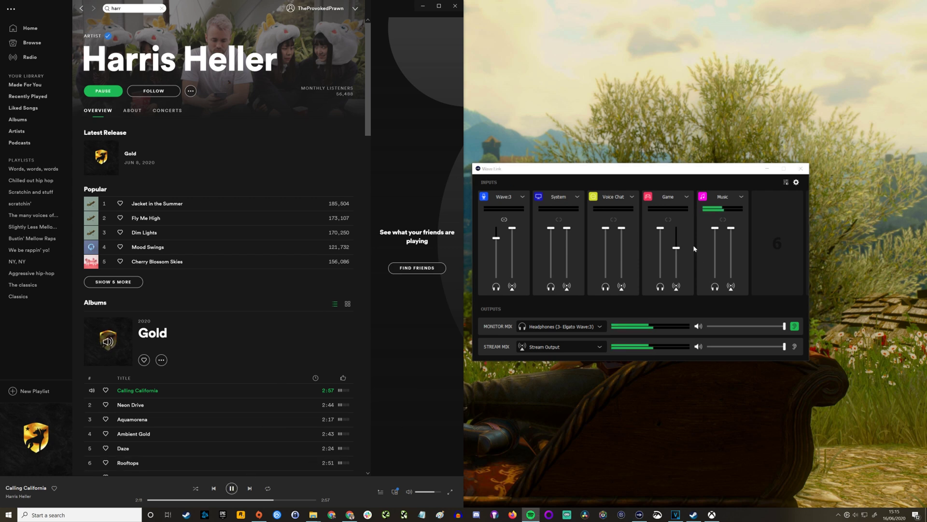
Step: Send the Monitor Mix output to Speakers (SXFI GAMER)
{"action": "left_click", "coordinate": [571, 327]}
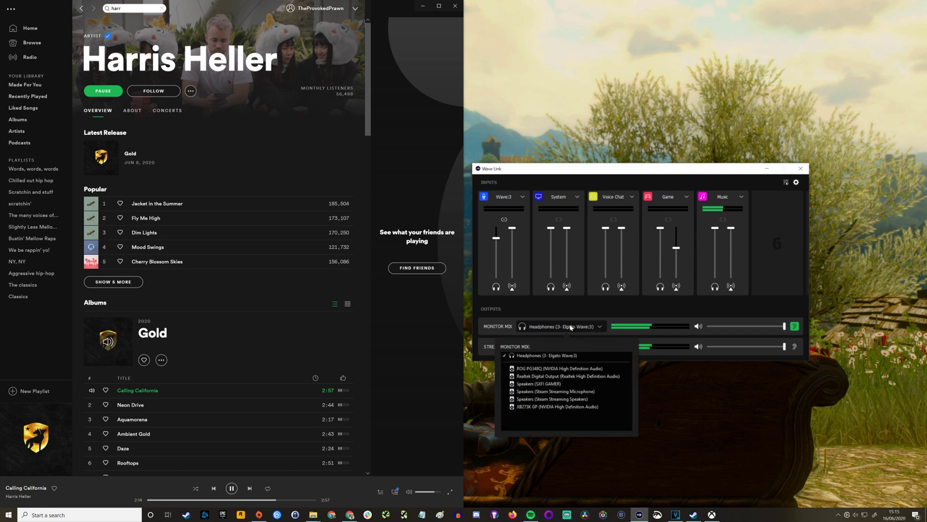
{"action": "left_click", "coordinate": [539, 383]}
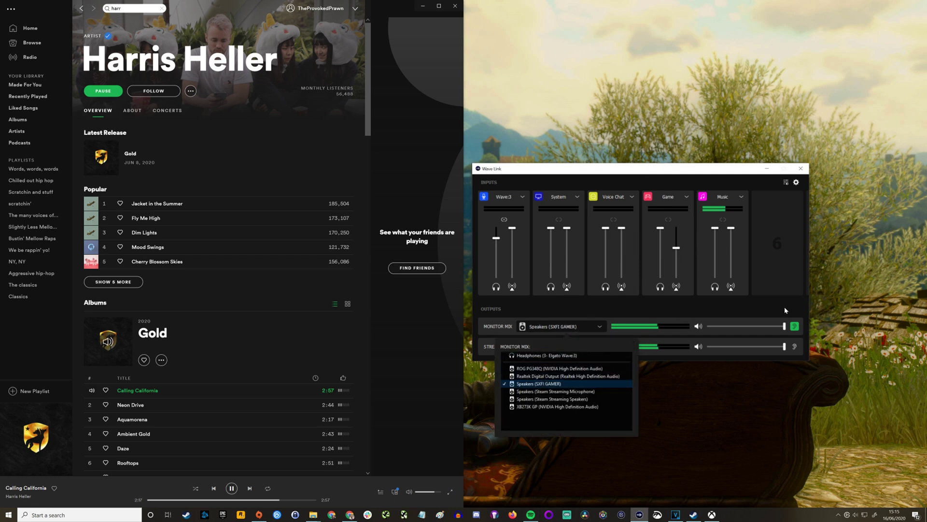
{"action": "left_click", "coordinate": [779, 309]}
Step: Lower Monitor Mix to about 31%, Music nearly off in monitor and slightly lower in stream
{"action": "left_click_drag", "start_coordinate": [748, 328], "coordinate": [731, 325]}
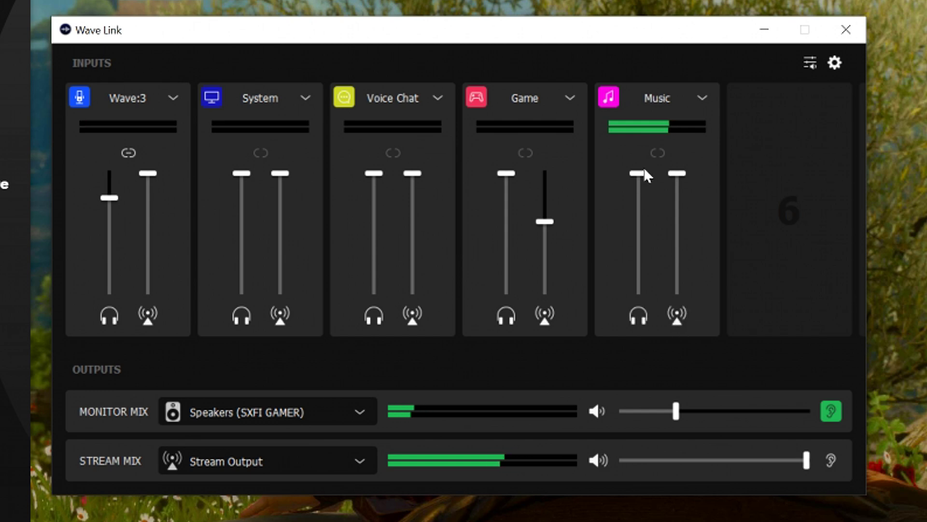
{"action": "left_click_drag", "start_coordinate": [643, 174], "coordinate": [645, 280]}
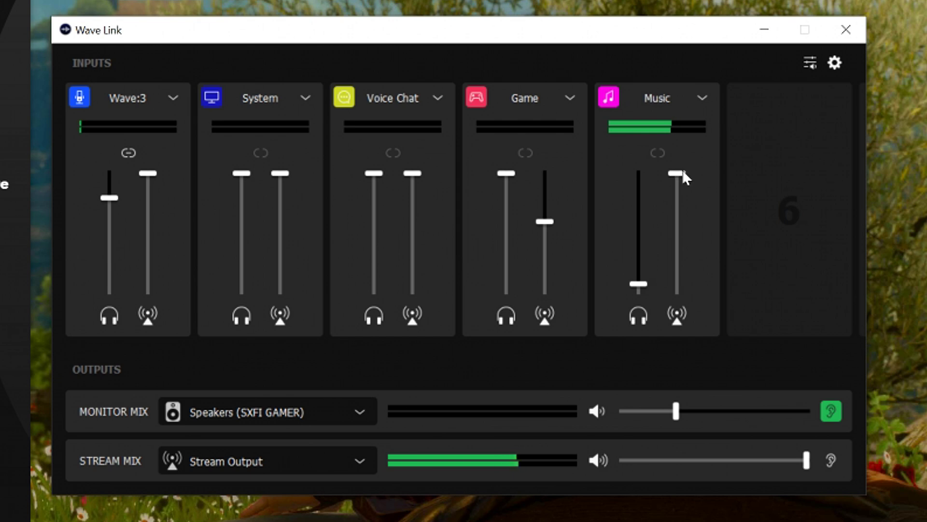
{"action": "left_click_drag", "start_coordinate": [684, 178], "coordinate": [681, 198]}
Step: Set Game's stream mix level to 63% and switch to listening to the Stream Mix
{"action": "left_click_drag", "start_coordinate": [545, 222], "coordinate": [546, 211]}
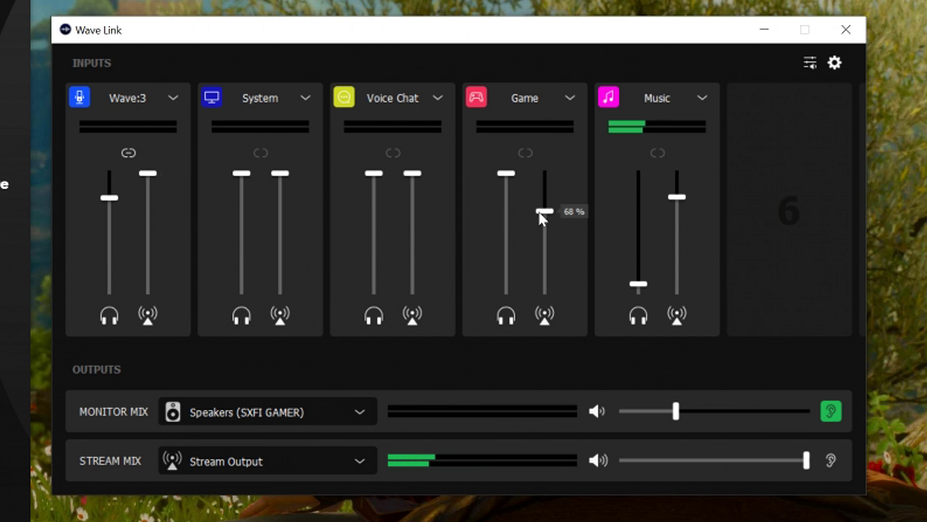
{"action": "left_click_drag", "start_coordinate": [543, 211], "coordinate": [543, 217]}
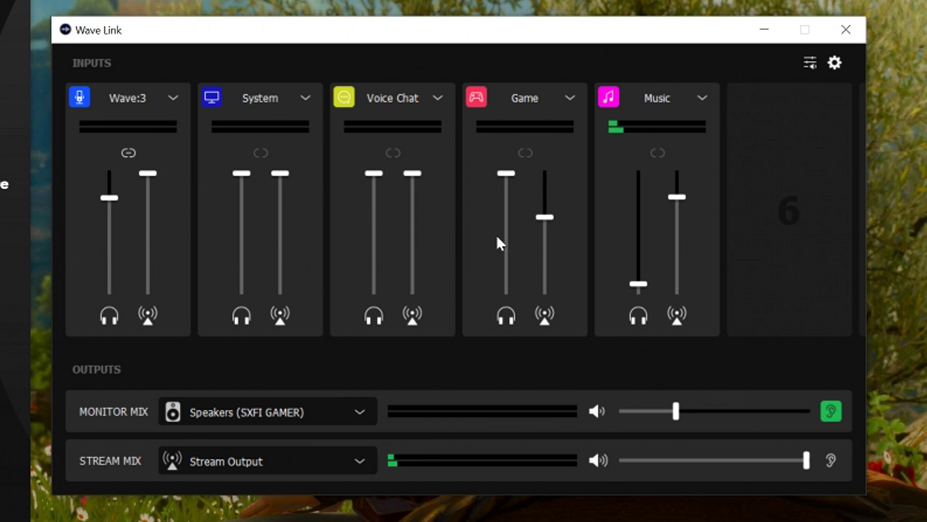
{"action": "mouse_move", "coordinate": [739, 323]}
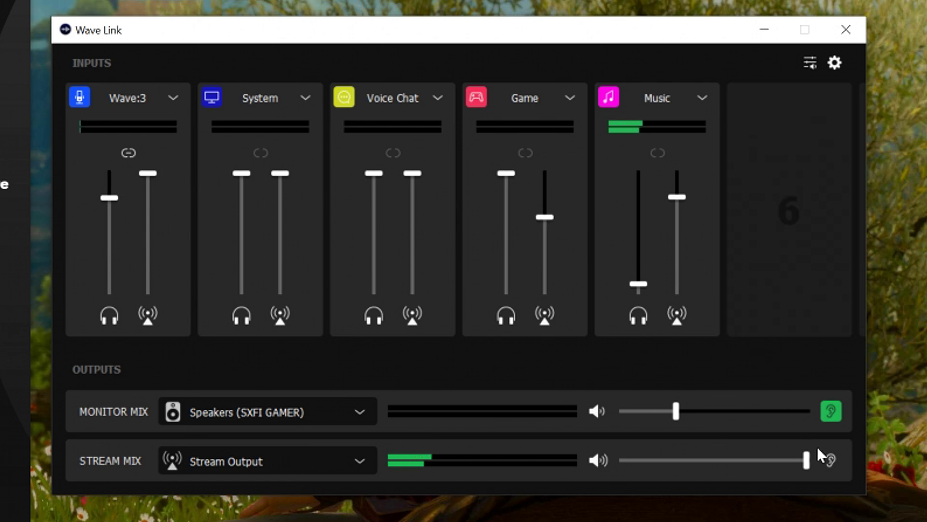
{"action": "left_click", "coordinate": [831, 460]}
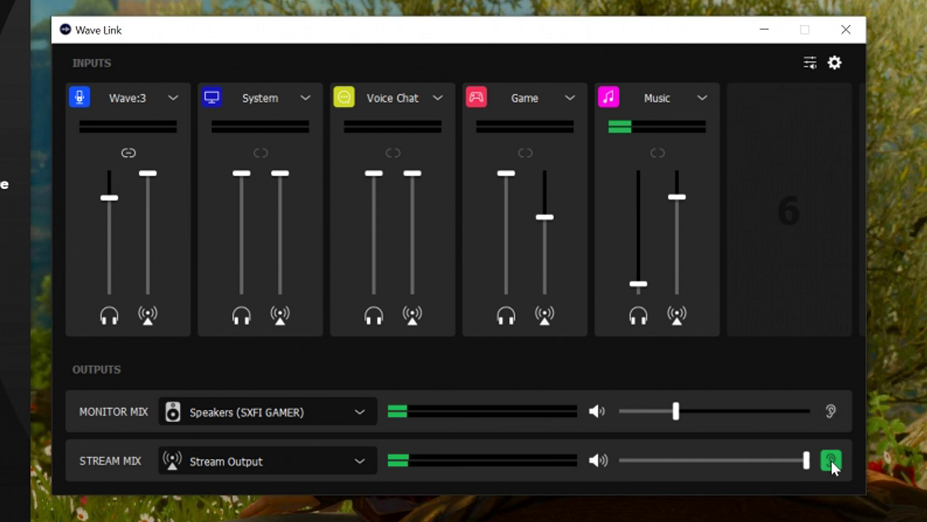
Step: Back on the Monitor Mix, raise Music to 28% and the monitor volume to 86%
{"action": "left_click", "coordinate": [832, 410]}
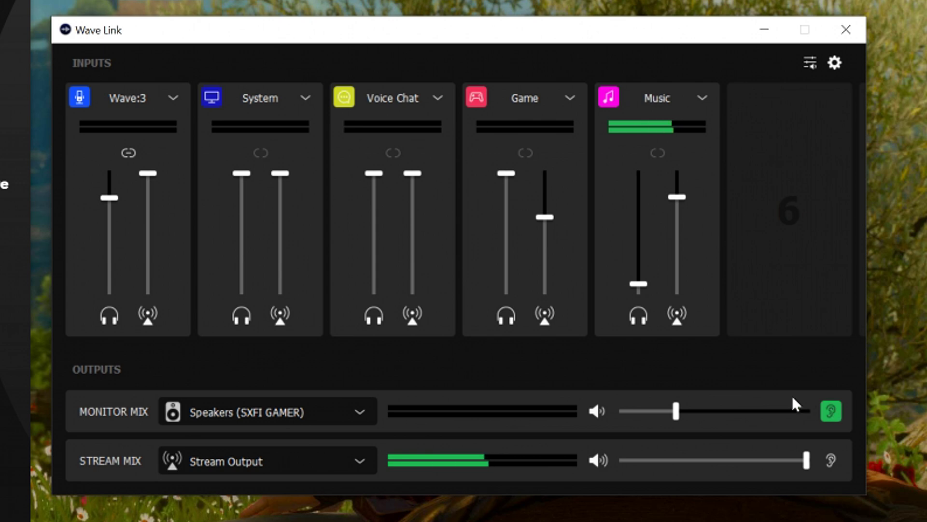
{"action": "left_click_drag", "start_coordinate": [638, 284], "coordinate": [641, 257]}
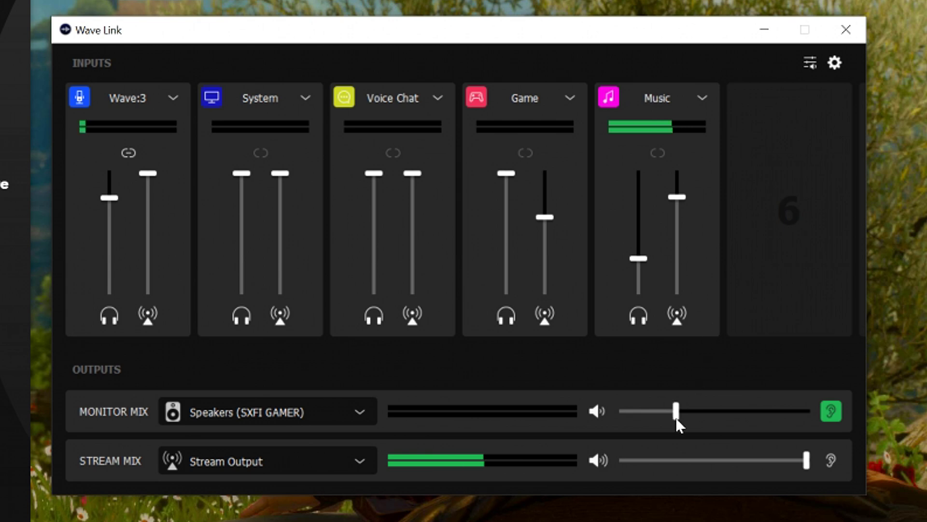
{"action": "left_click_drag", "start_coordinate": [676, 417], "coordinate": [816, 419]}
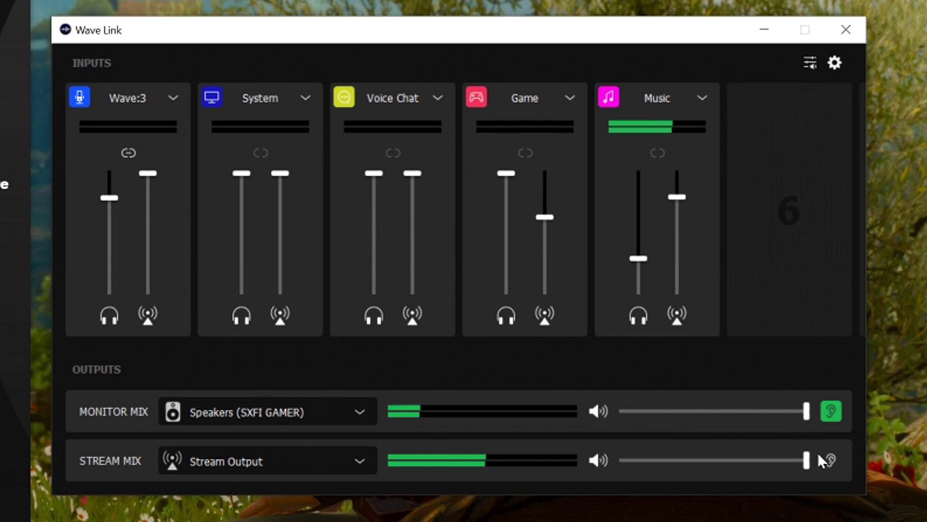
Step: Toggle listening between the Stream Mix and Monitor Mix twice, ending on the Monitor Mix
{"action": "left_click", "coordinate": [827, 462]}
{"action": "left_click", "coordinate": [829, 413]}
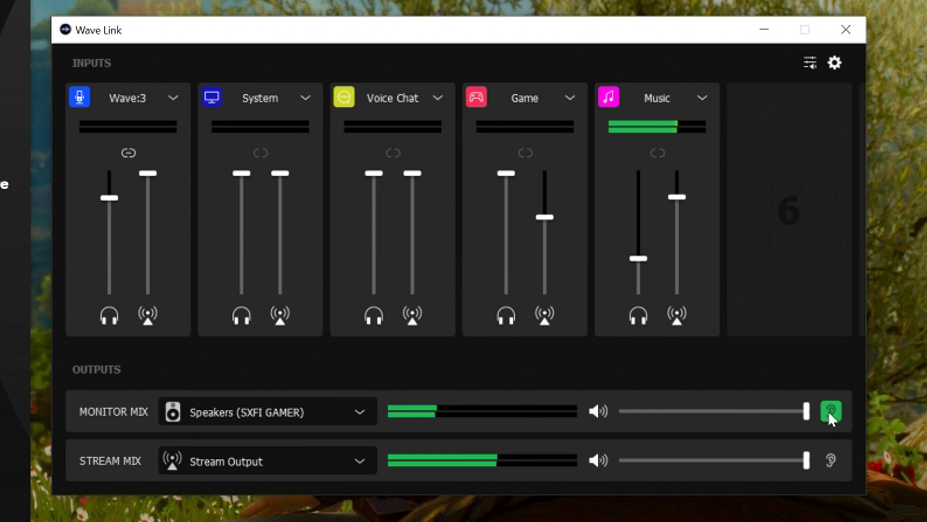
{"action": "left_click", "coordinate": [826, 464]}
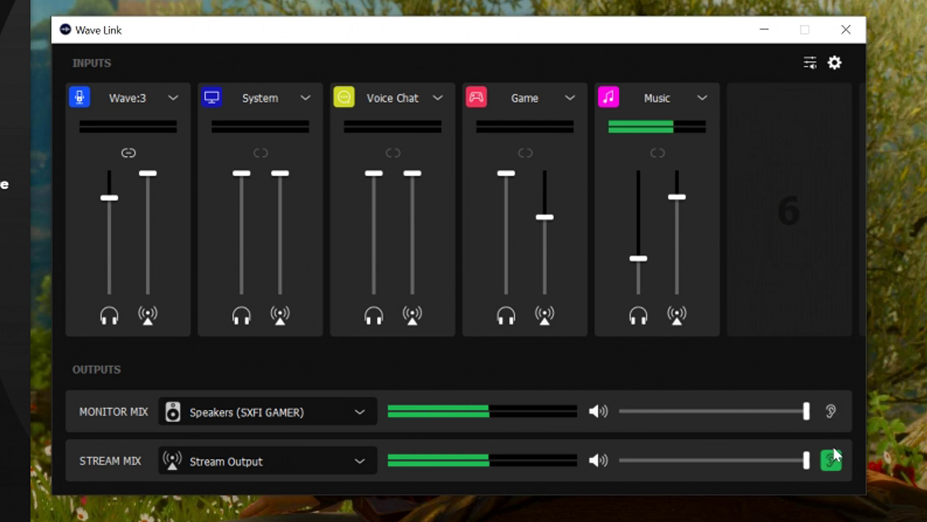
{"action": "left_click", "coordinate": [840, 406]}
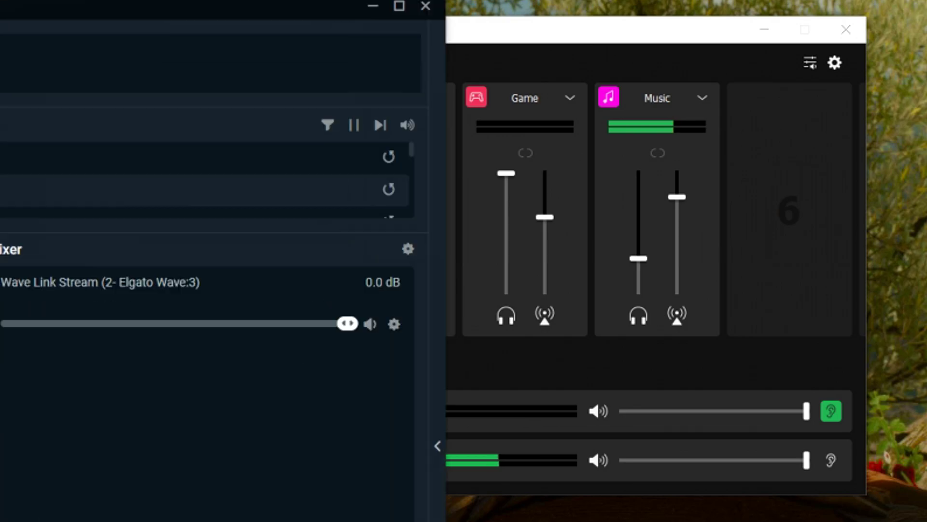
Step: In Streamlabs OBS audio settings, set Mic/Auxiliary Device 1 to Wave Link Stream (3- Elgato Wave:3)
{"action": "key", "text": "alt+Tab"}
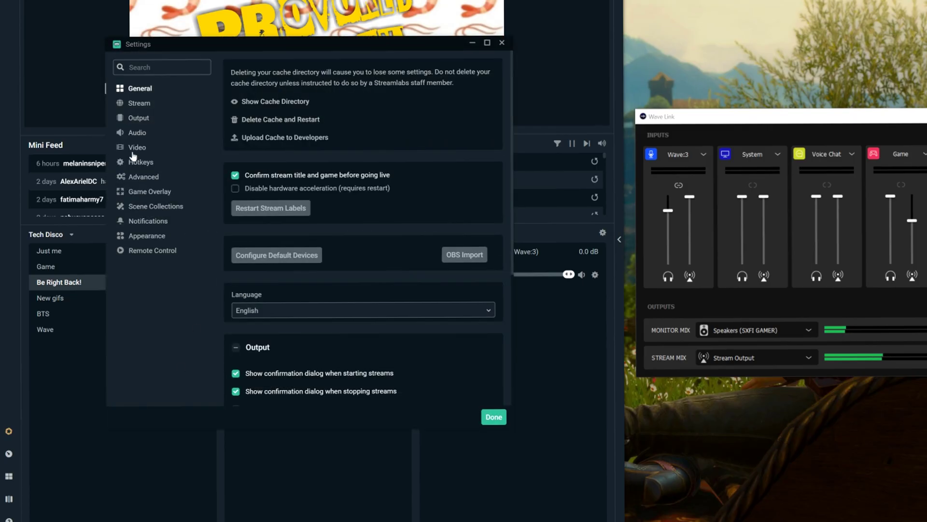
{"action": "left_click", "coordinate": [135, 137]}
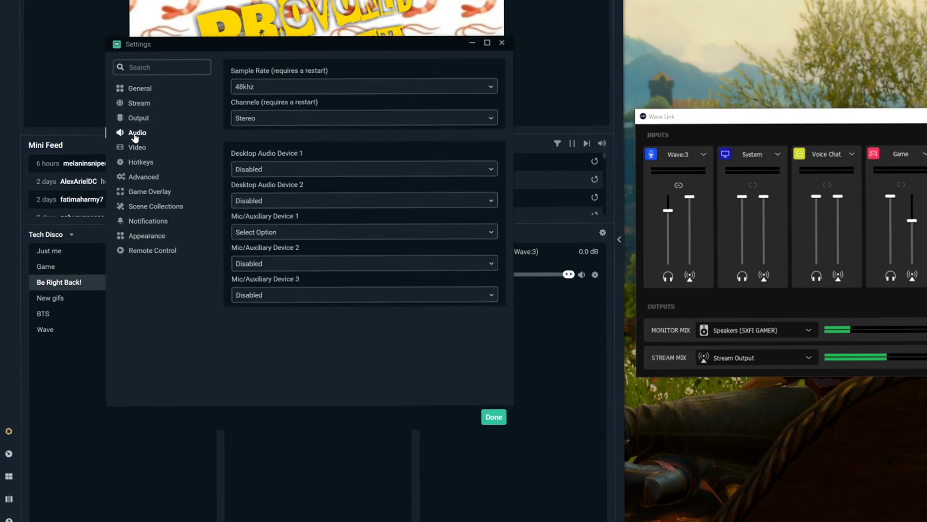
{"action": "left_click", "coordinate": [304, 235]}
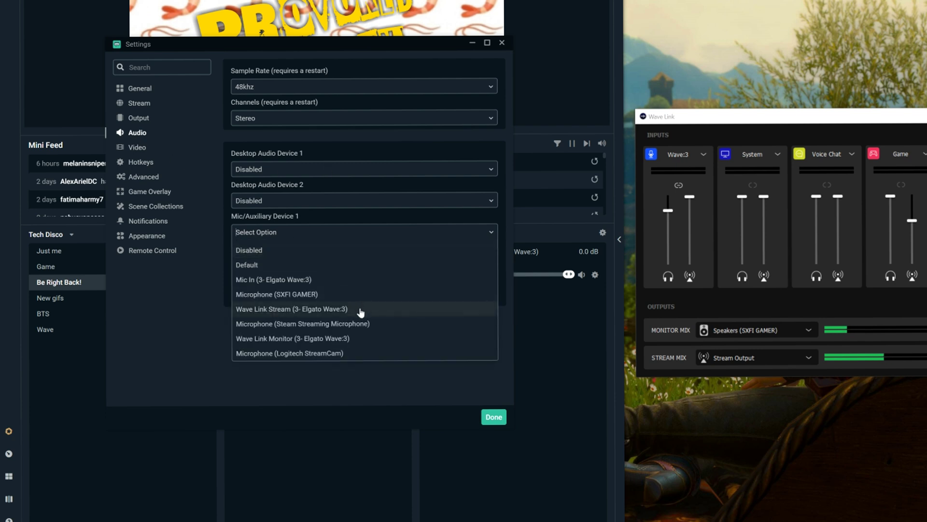
{"action": "left_click", "coordinate": [360, 310]}
{"action": "left_click", "coordinate": [494, 416]}
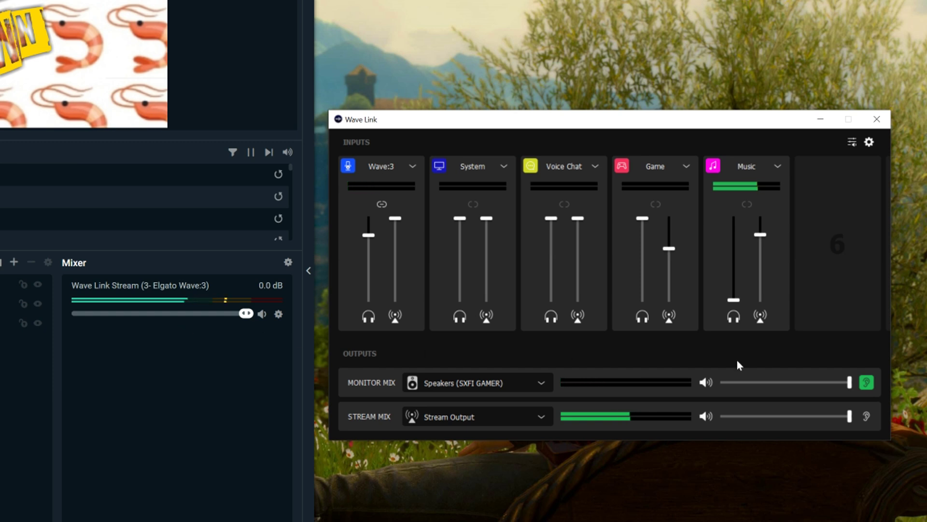
Step: Preview the Stream Mix, then go back to monitoring the Monitor Mix
{"action": "left_click", "coordinate": [865, 415]}
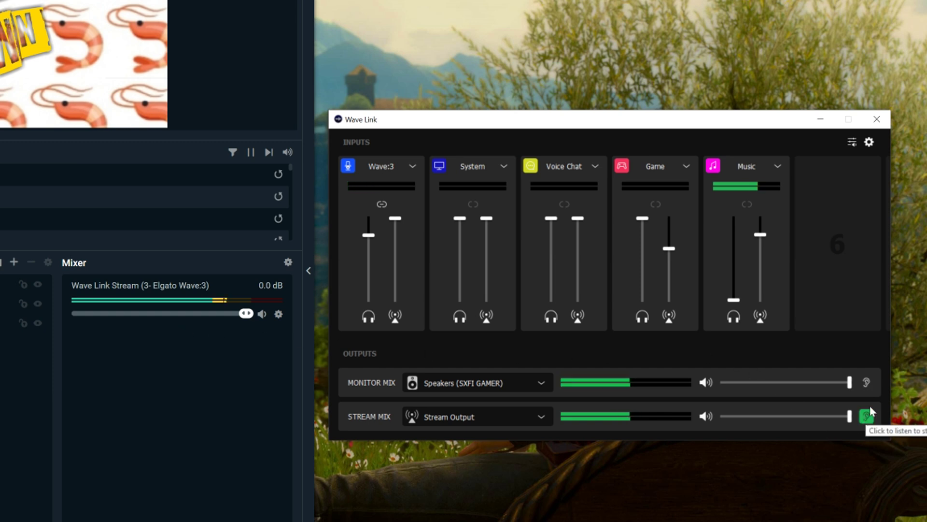
{"action": "left_click", "coordinate": [866, 384]}
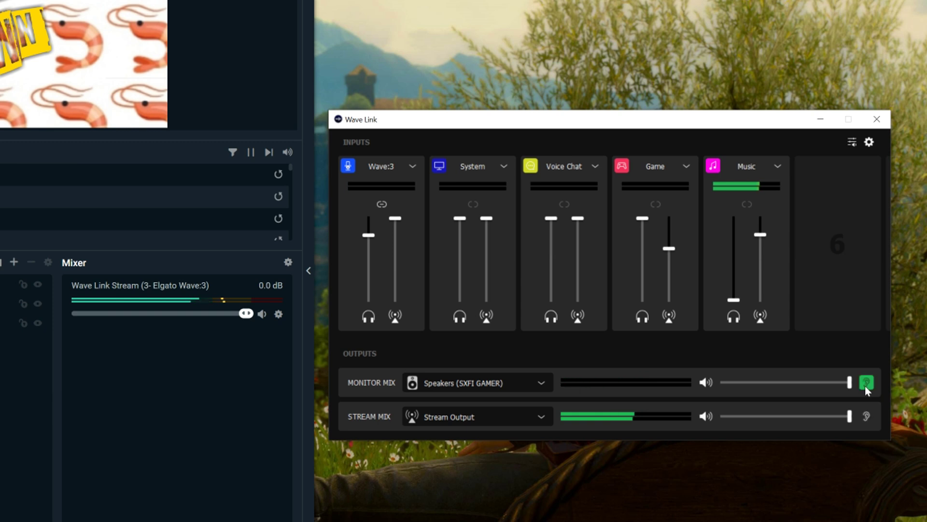